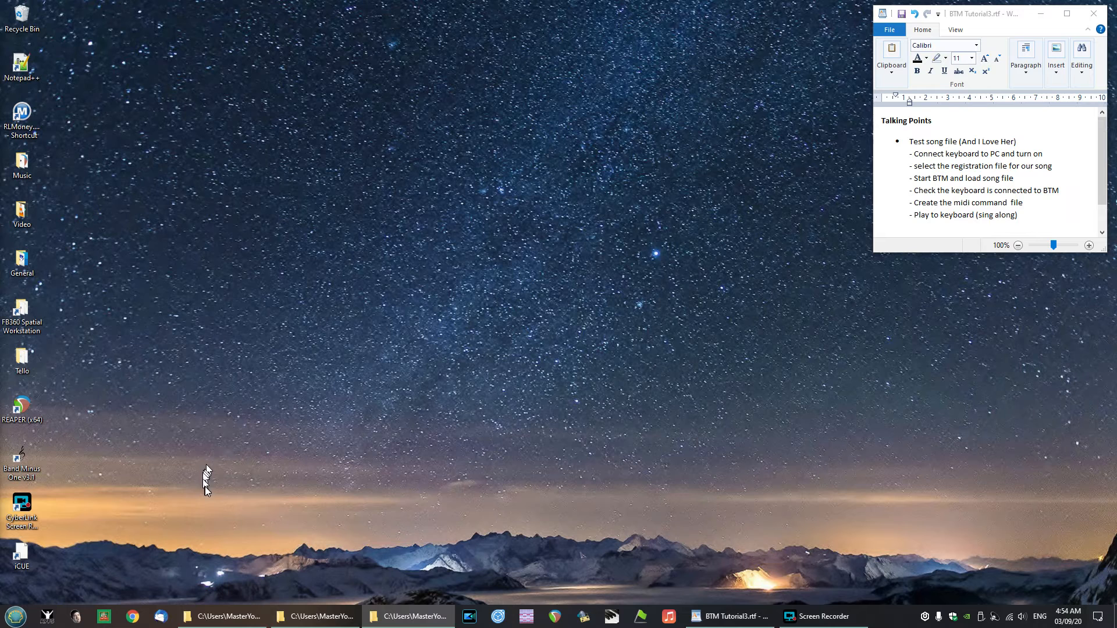
Start Backing Track Maker, open the song file And I Love Her.sng and look through its song data.
{"action": "left_click", "coordinate": [670, 617]}
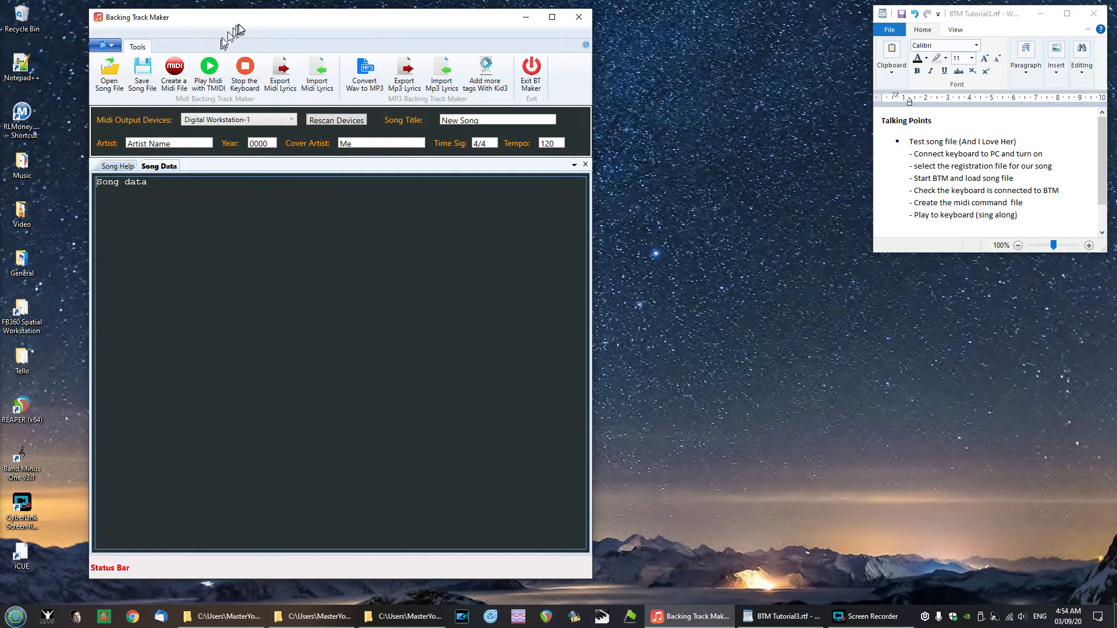
{"action": "left_click", "coordinate": [108, 78]}
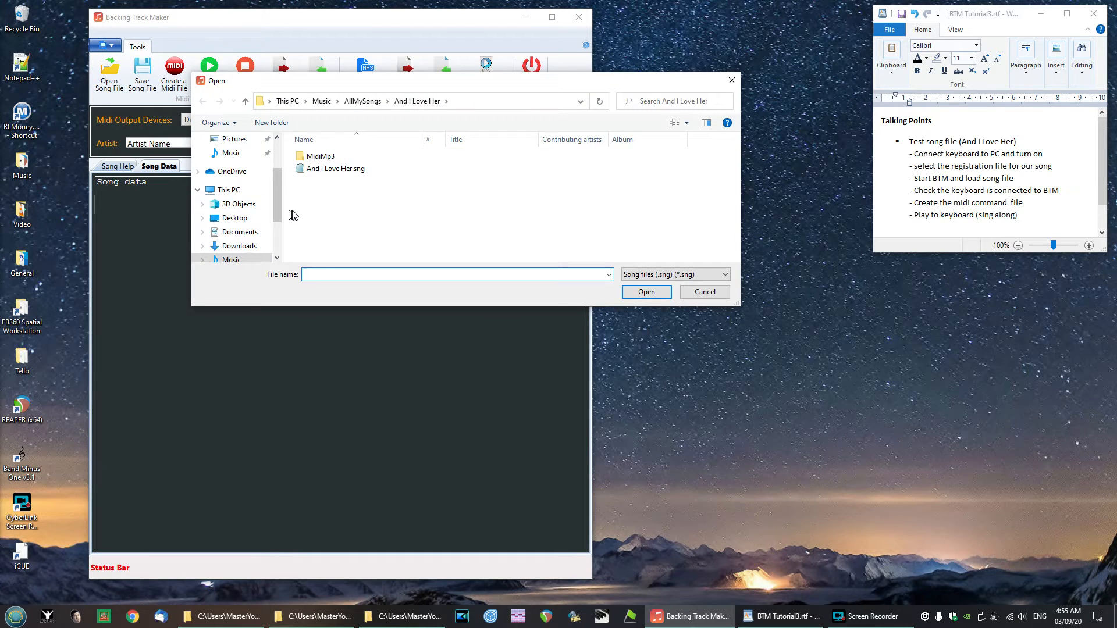
{"action": "left_click", "coordinate": [300, 169]}
{"action": "left_click", "coordinate": [647, 292]}
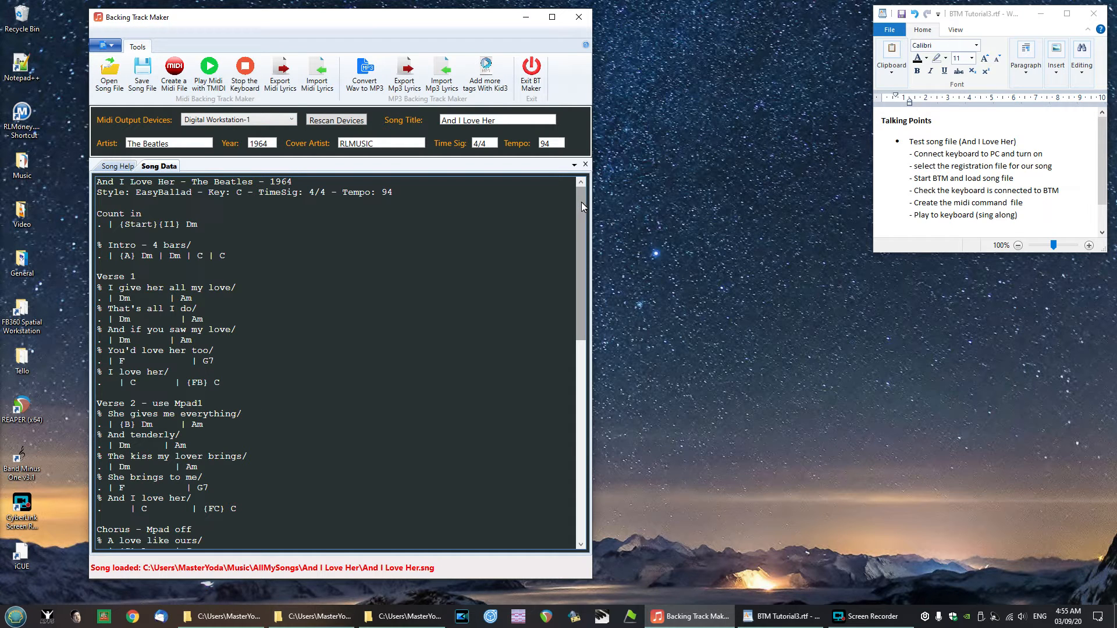
{"action": "left_click_drag", "start_coordinate": [581, 201], "coordinate": [581, 256]}
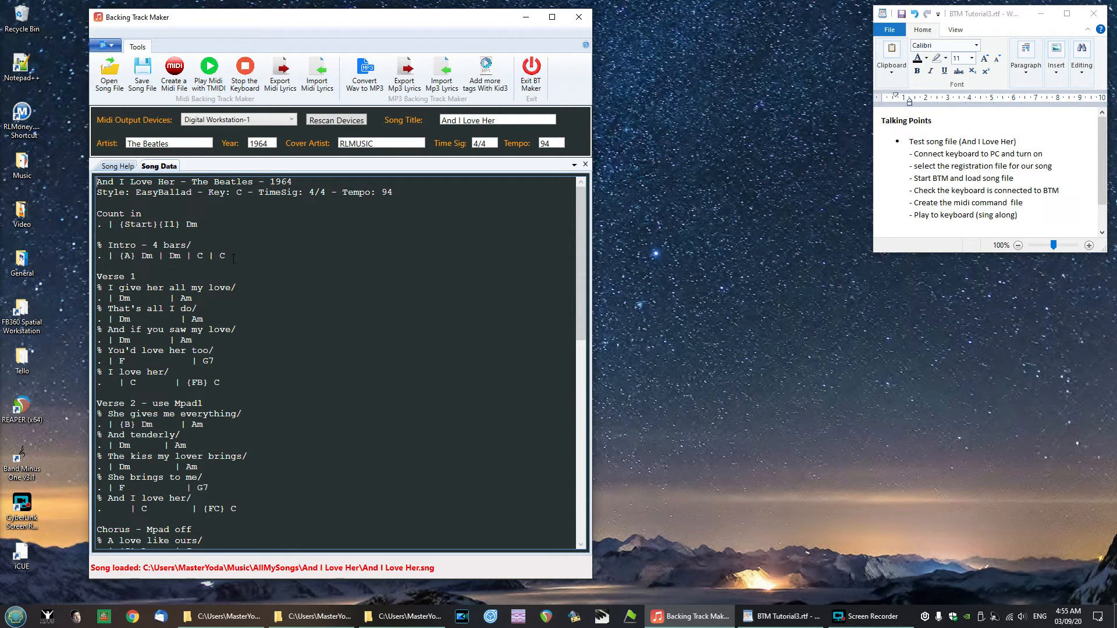
Create a MIDI file from the song and save it as And I Love Her-btm.mid, replacing the existing file.
{"action": "left_click", "coordinate": [170, 69]}
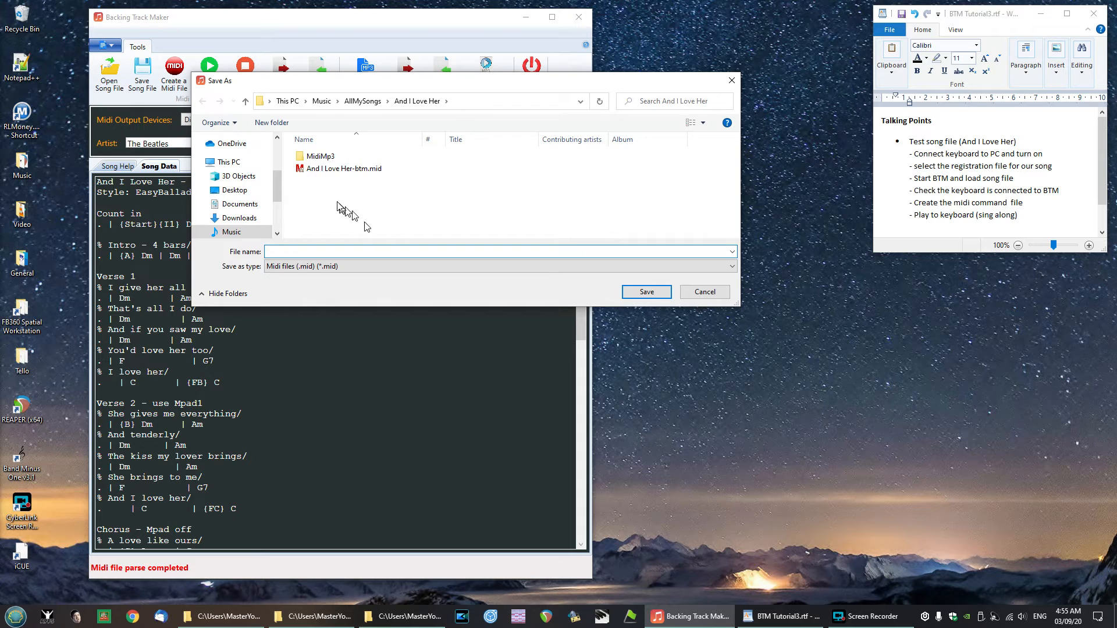
{"action": "left_click", "coordinate": [329, 171]}
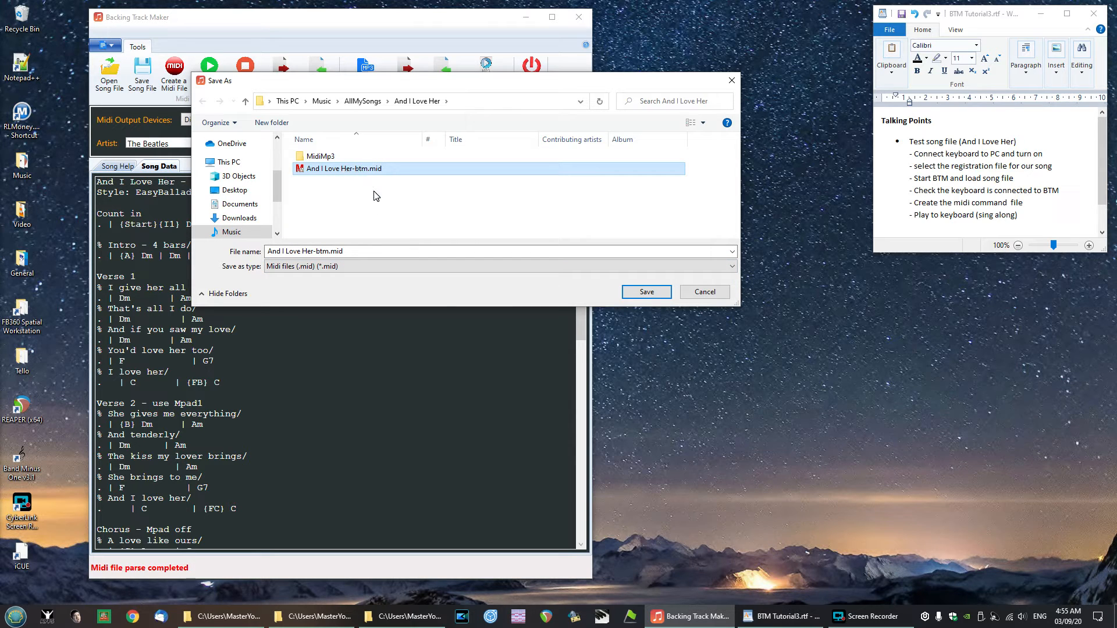
{"action": "left_click", "coordinate": [299, 252]}
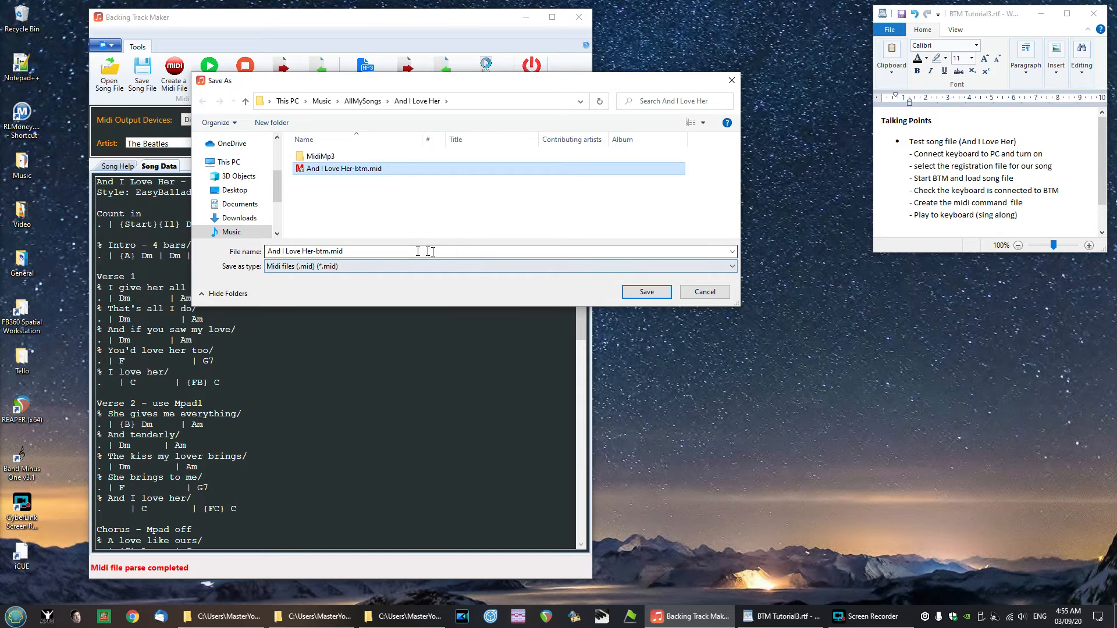
{"action": "left_click", "coordinate": [650, 294]}
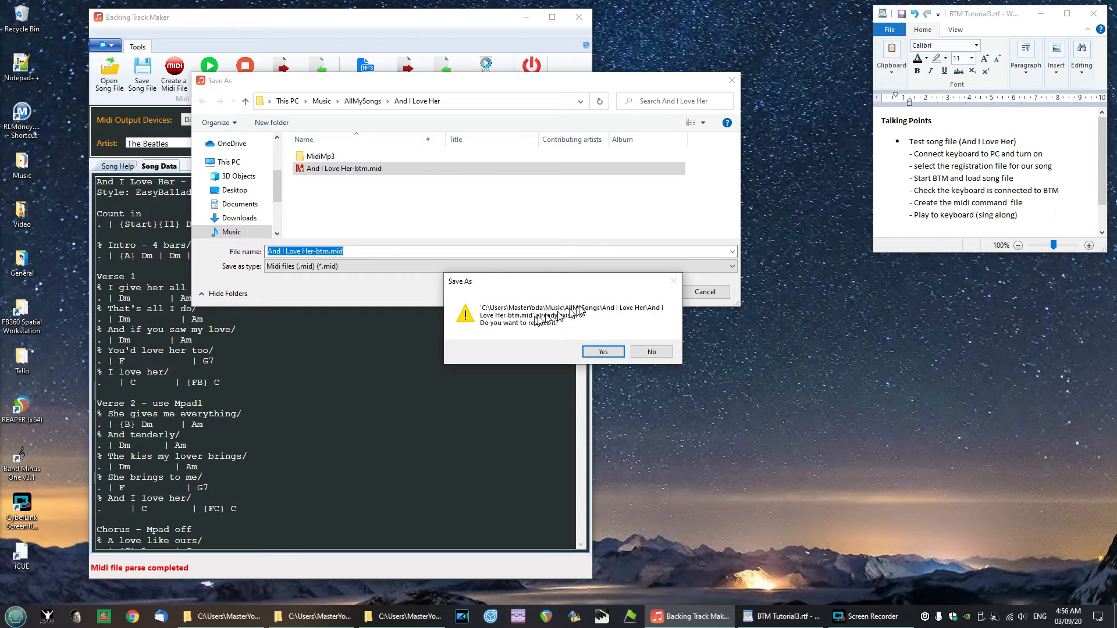
{"action": "left_click", "coordinate": [603, 352]}
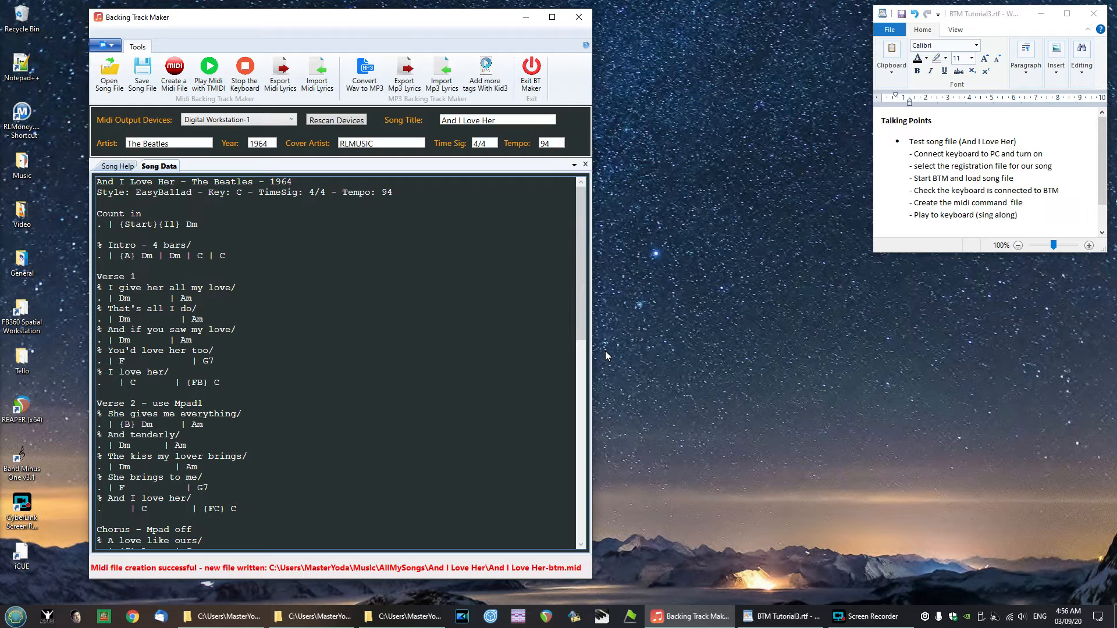
Play the MIDI file with TMIDI while following the song data through to the Ending section, and close the player.
{"action": "left_click", "coordinate": [211, 76]}
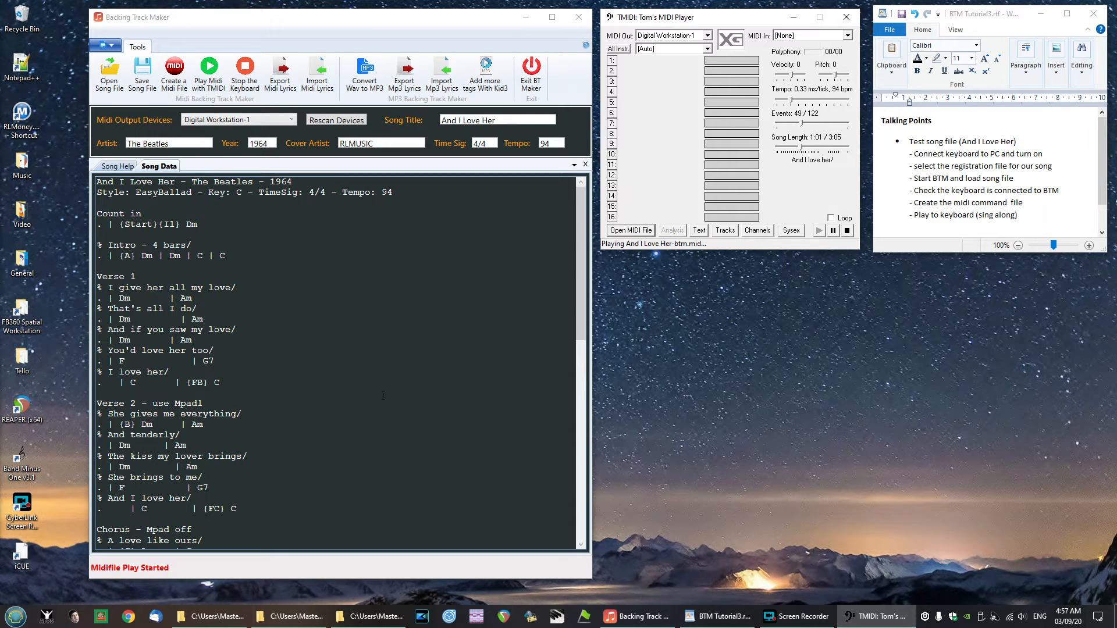
{"action": "scroll", "coordinate": [383, 396], "scroll_direction": "down", "scroll_amount": 2}
{"action": "scroll", "coordinate": [351, 440], "scroll_direction": "down", "scroll_amount": 2}
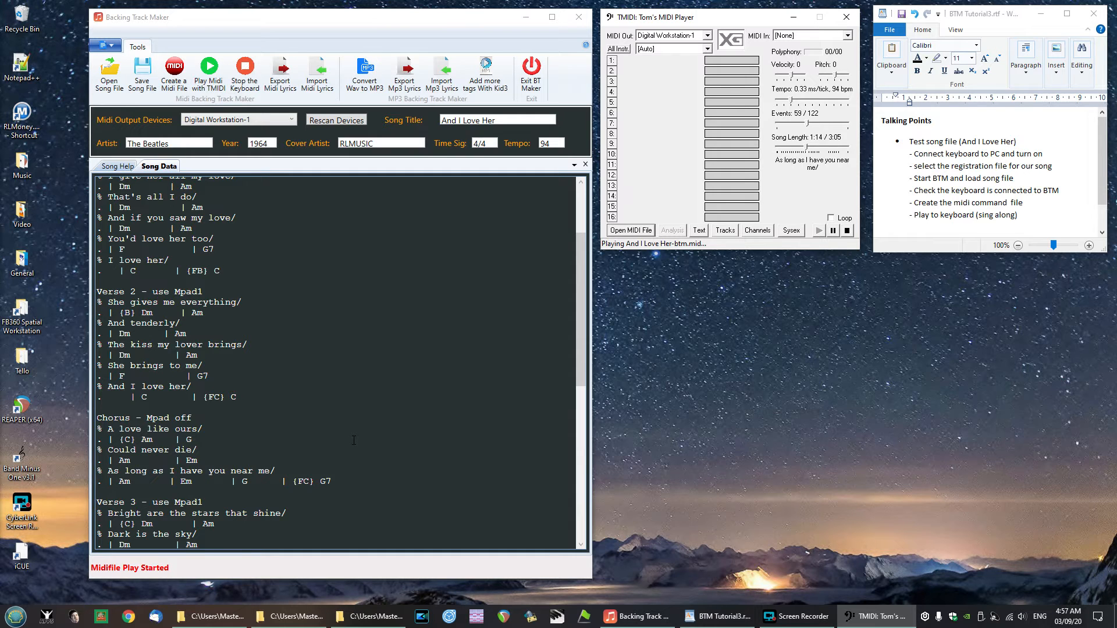
{"action": "scroll", "coordinate": [316, 431], "scroll_direction": "down", "scroll_amount": 2}
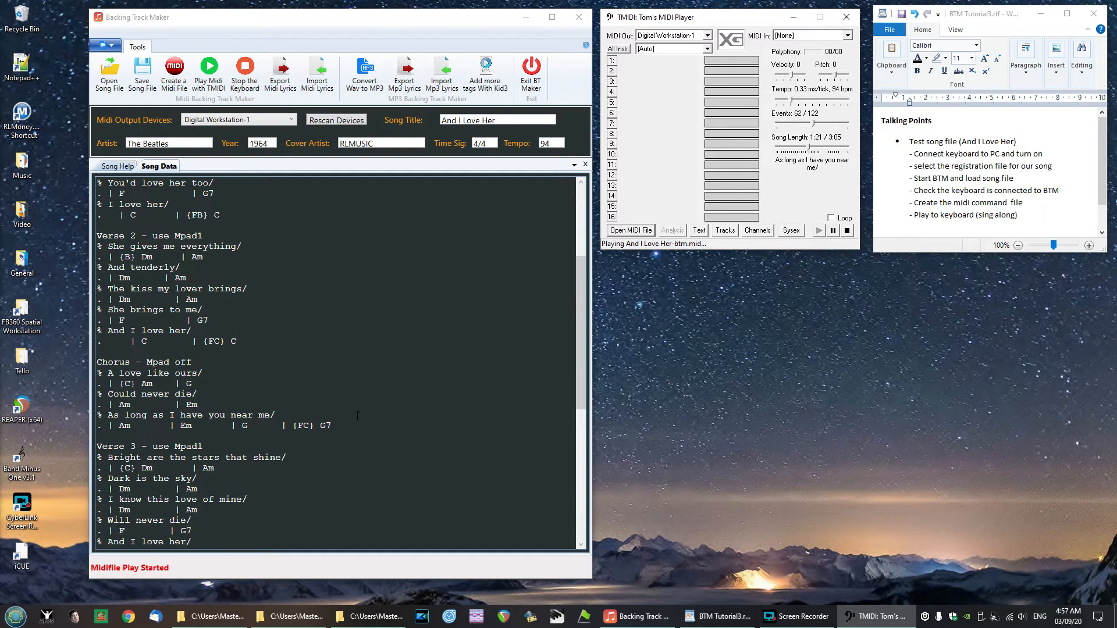
{"action": "scroll", "coordinate": [357, 415], "scroll_direction": "down", "scroll_amount": 2}
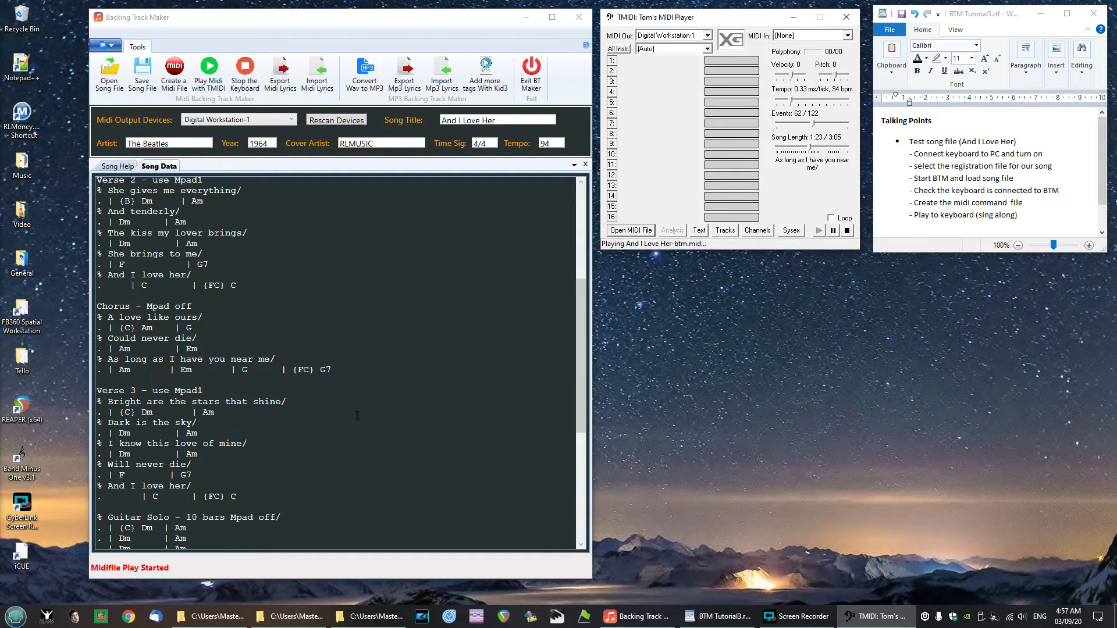
{"action": "scroll", "coordinate": [357, 415], "scroll_direction": "down", "scroll_amount": 1}
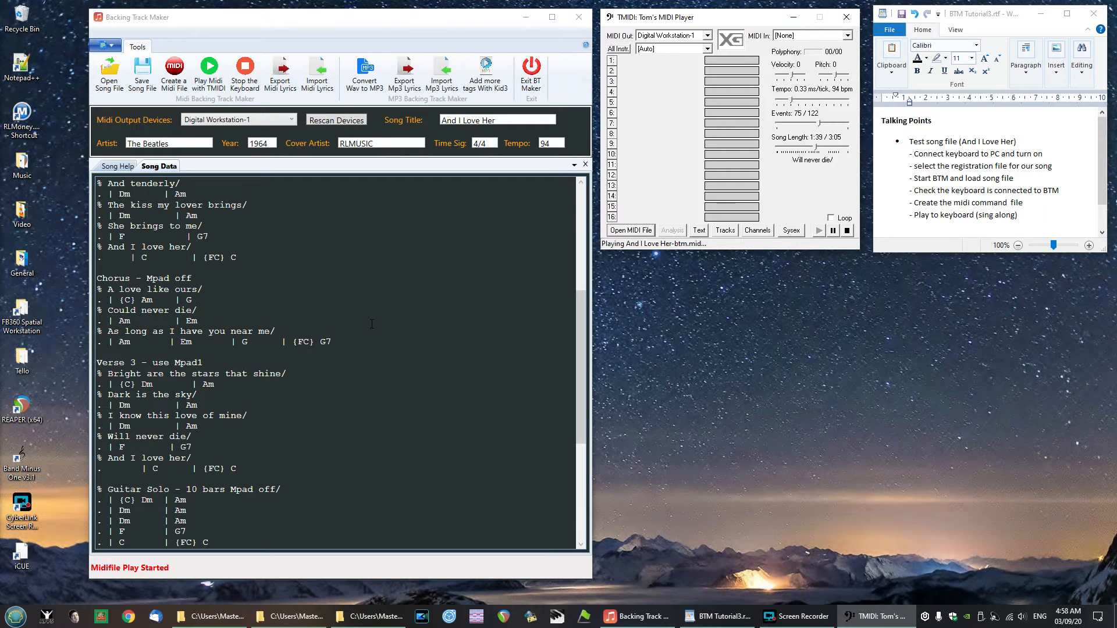
{"action": "scroll", "coordinate": [372, 323], "scroll_direction": "down", "scroll_amount": 2}
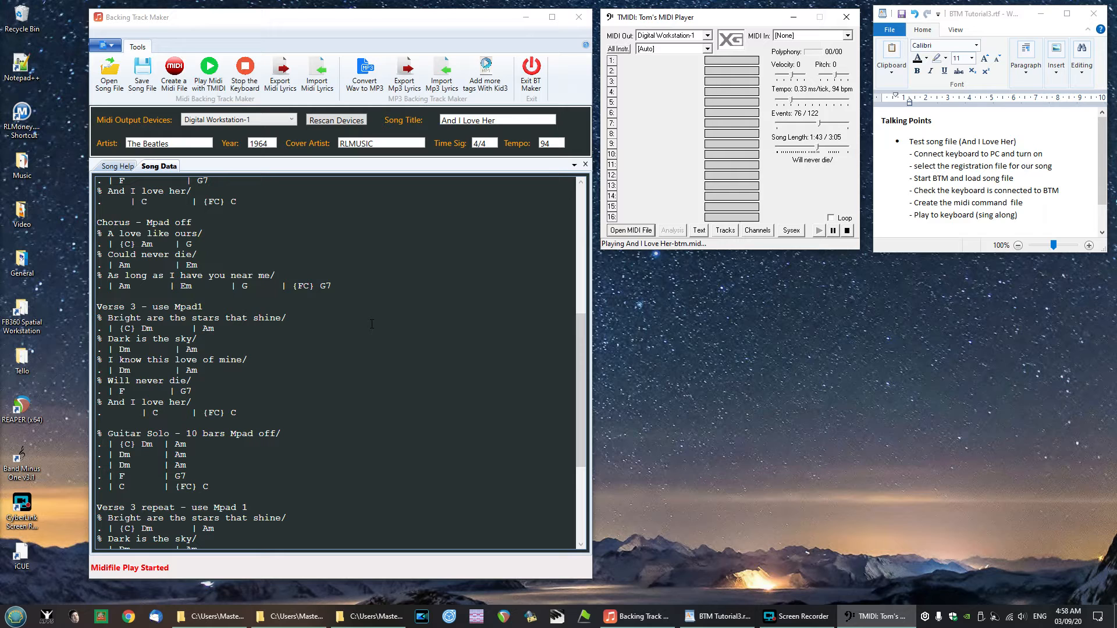
{"action": "scroll", "coordinate": [371, 323], "scroll_direction": "down", "scroll_amount": 1}
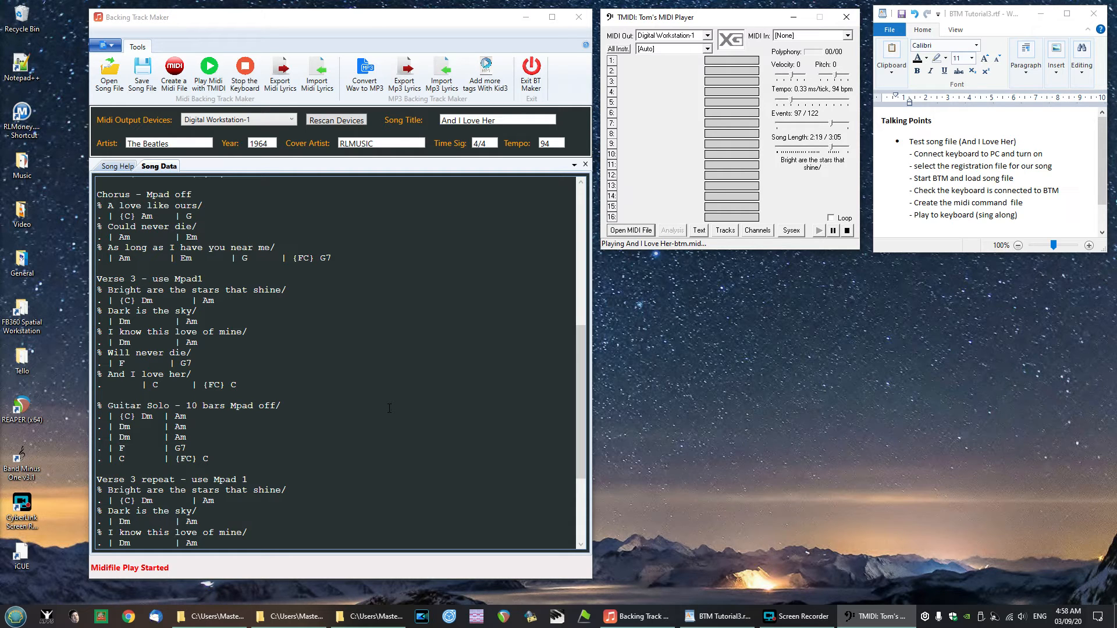
{"action": "scroll", "coordinate": [390, 410], "scroll_direction": "down", "scroll_amount": 3}
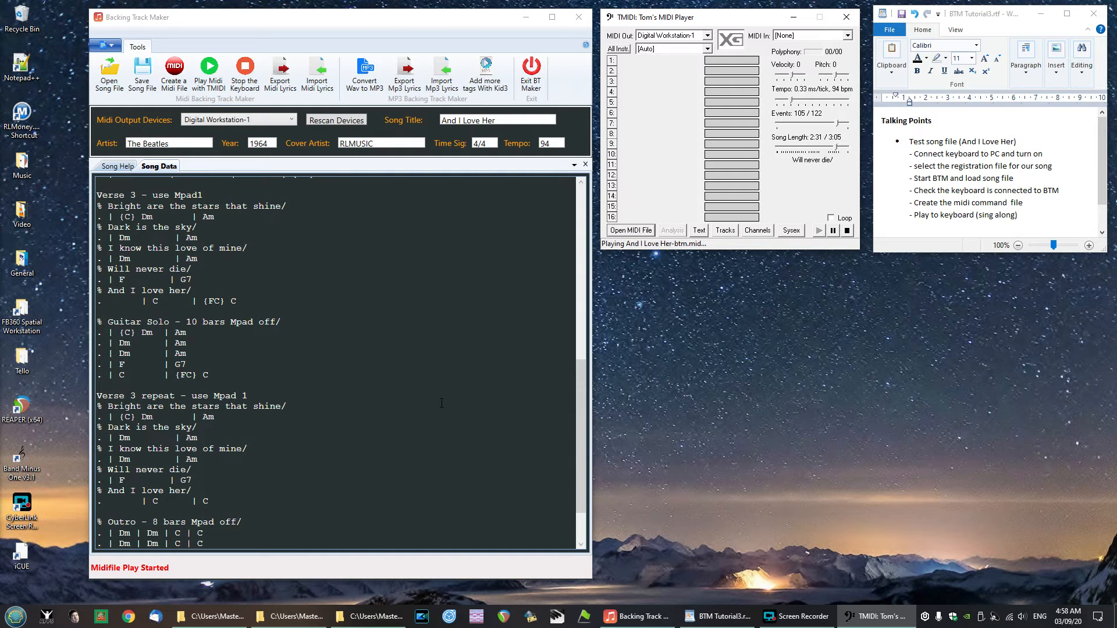
{"action": "scroll", "coordinate": [430, 407], "scroll_direction": "down", "scroll_amount": 2}
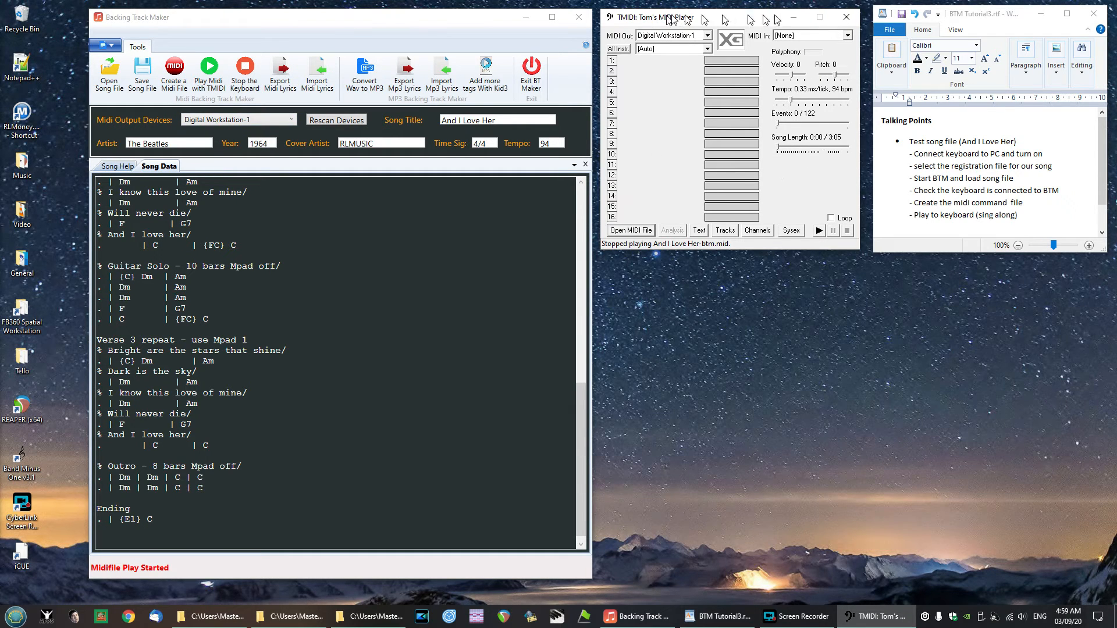
{"action": "left_click", "coordinate": [846, 17]}
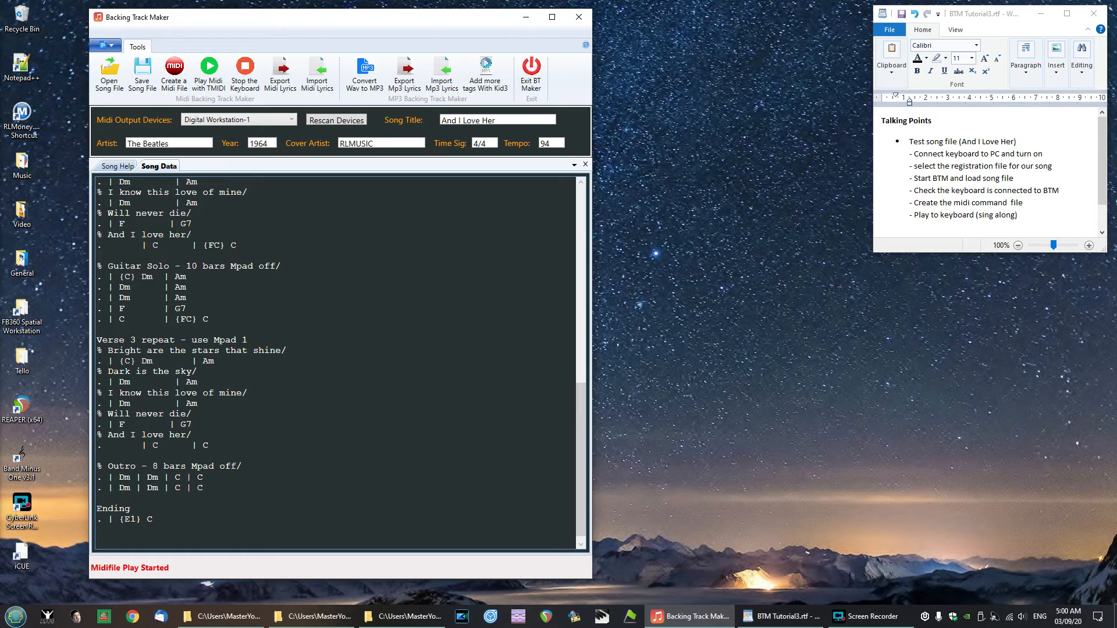
Open And I Love Her-btm.mid from the And I Love Her folder in MixMaster and examine its event list through to the end.
{"action": "key", "text": "alt+Tab"}
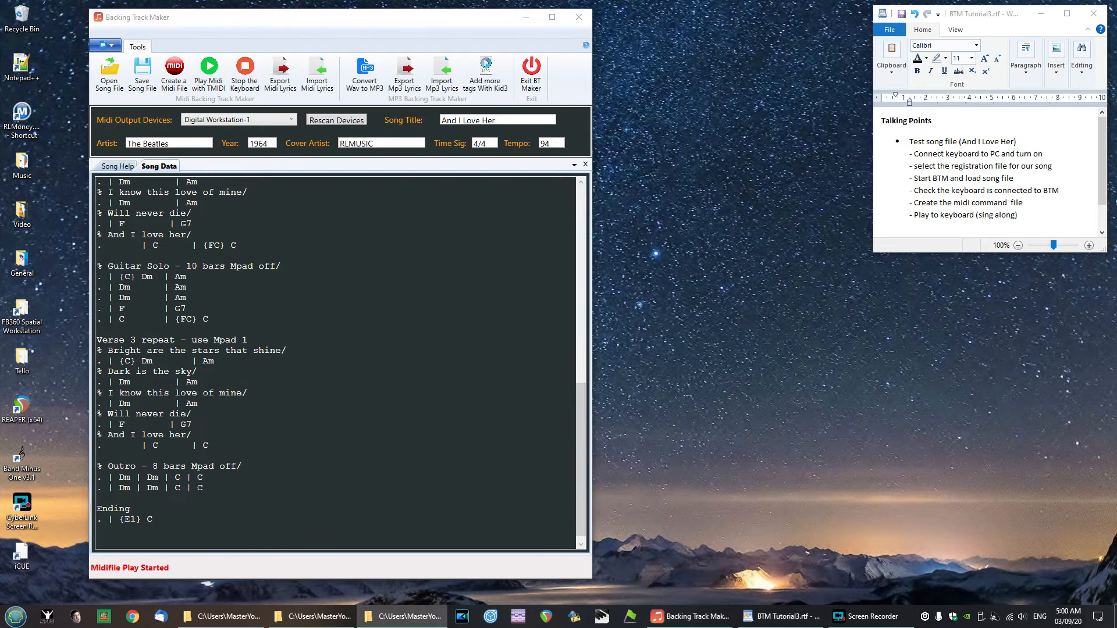
{"action": "left_click_drag", "start_coordinate": [0, 21], "coordinate": [812, 21]}
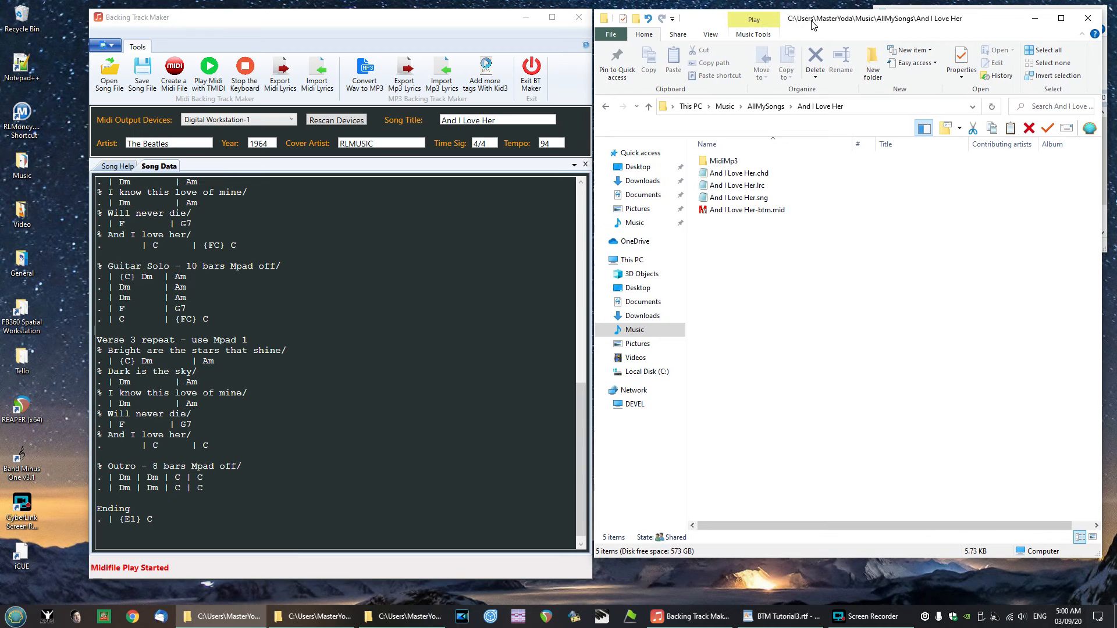
{"action": "double_click", "coordinate": [702, 215]}
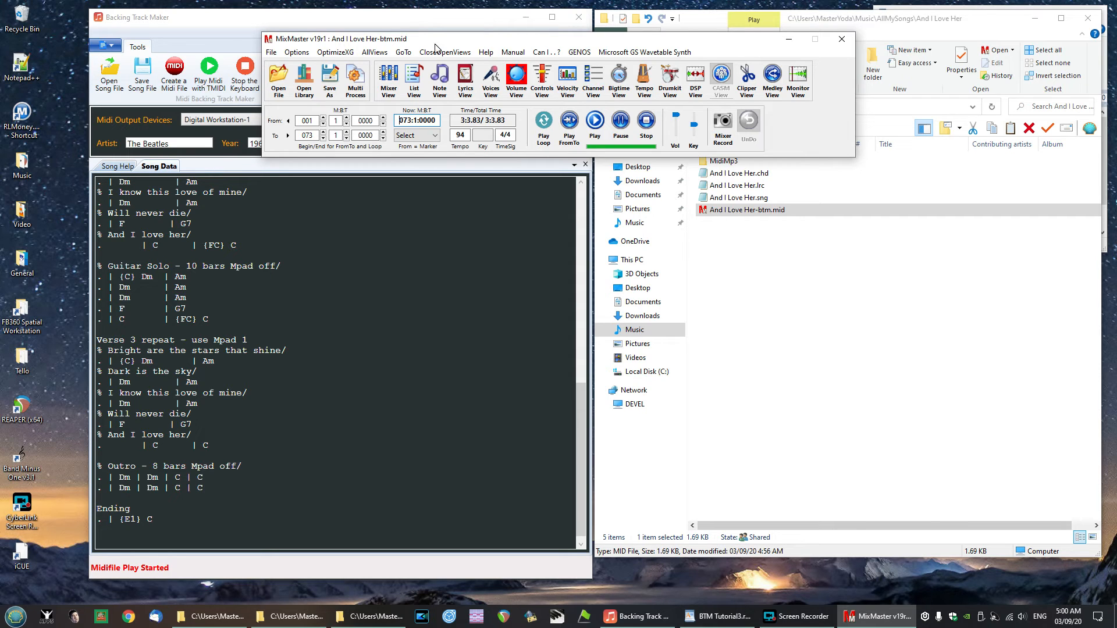
{"action": "left_click", "coordinate": [413, 80]}
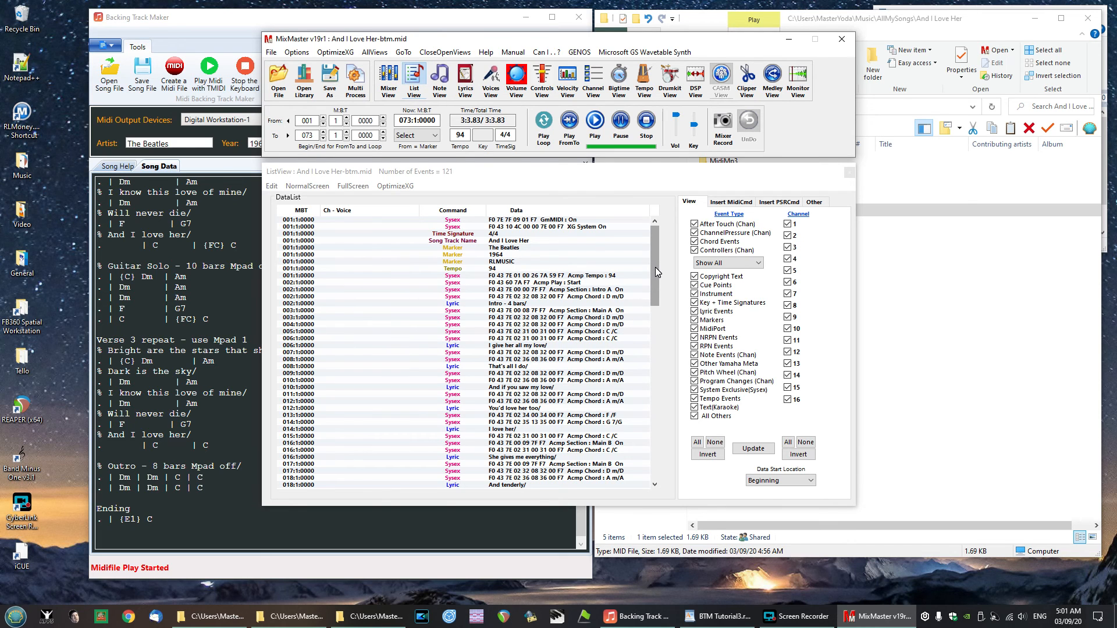
{"action": "left_click_drag", "start_coordinate": [656, 271], "coordinate": [679, 454]}
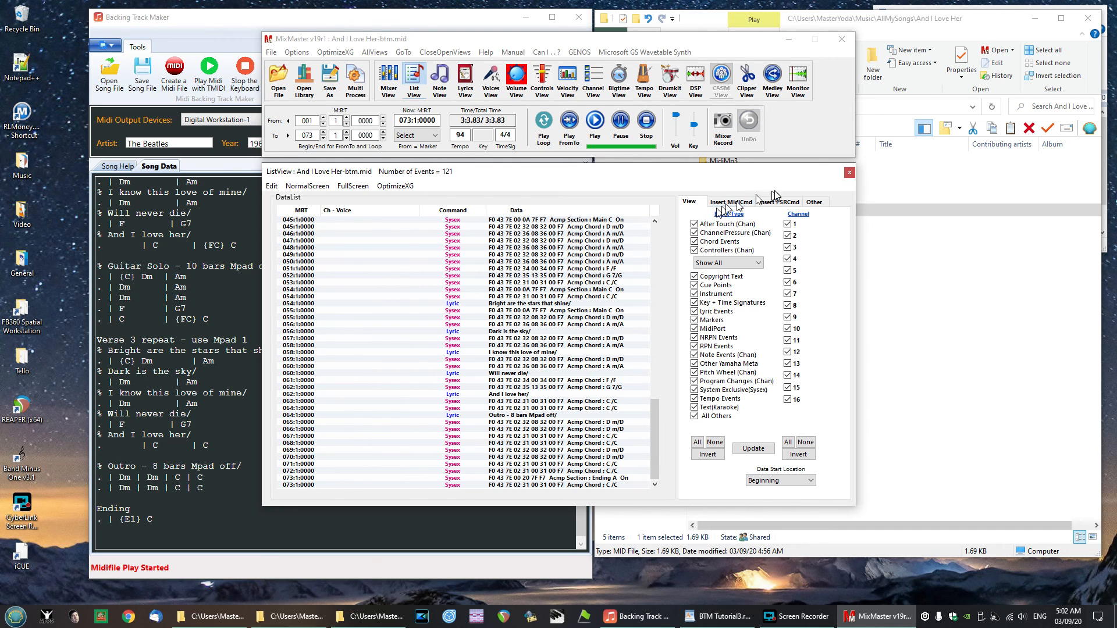
Exit MixMaster, minimize the folder window and return to the beginning of the song data in Backing Track Maker.
{"action": "left_click", "coordinate": [843, 40]}
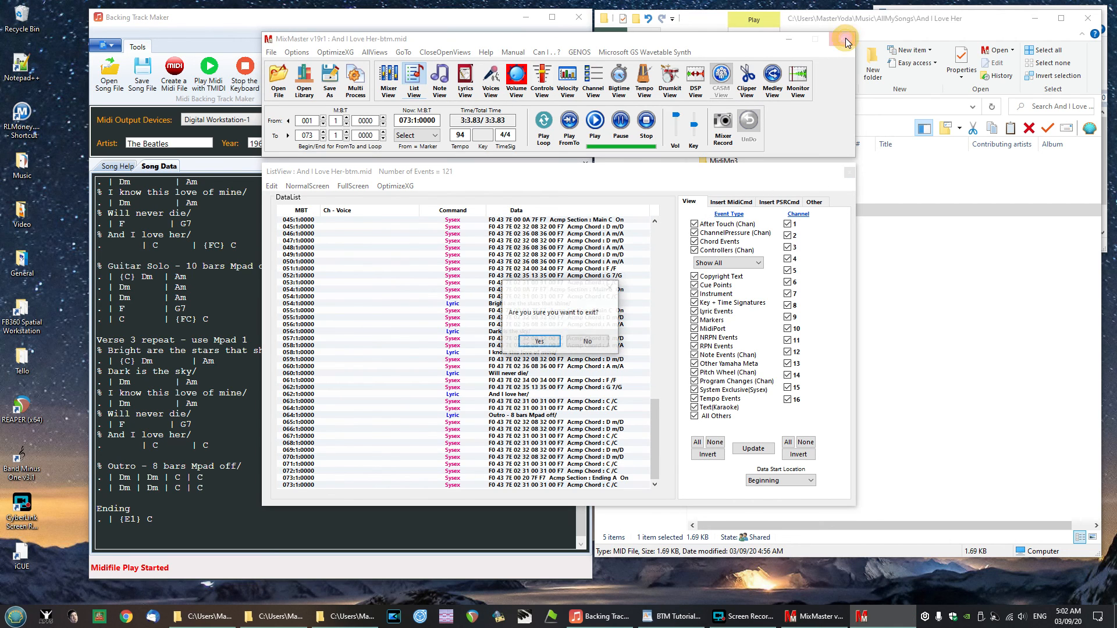
{"action": "left_click", "coordinate": [539, 341]}
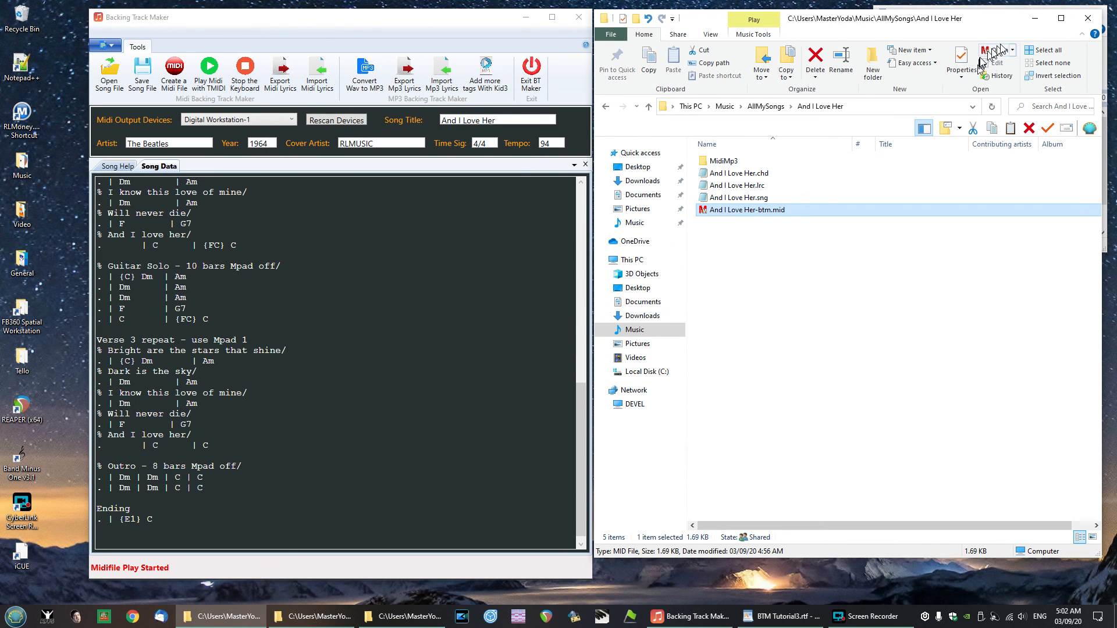
{"action": "left_click", "coordinate": [1034, 19]}
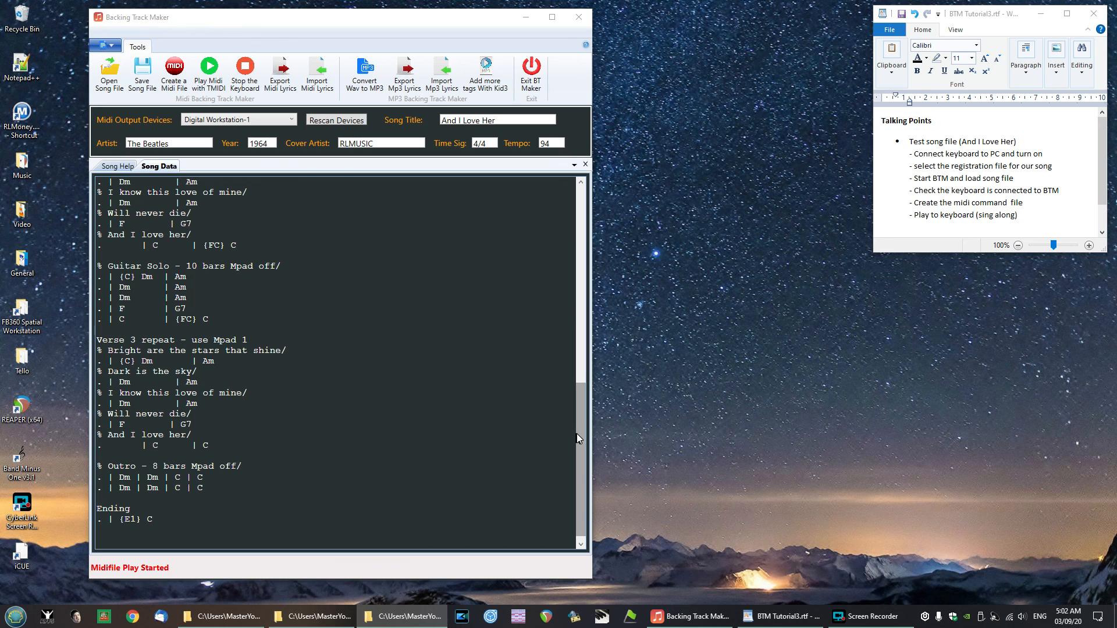
{"action": "left_click_drag", "start_coordinate": [578, 433], "coordinate": [580, 299]}
{"action": "left_click_drag", "start_coordinate": [585, 230], "coordinate": [583, 180]}
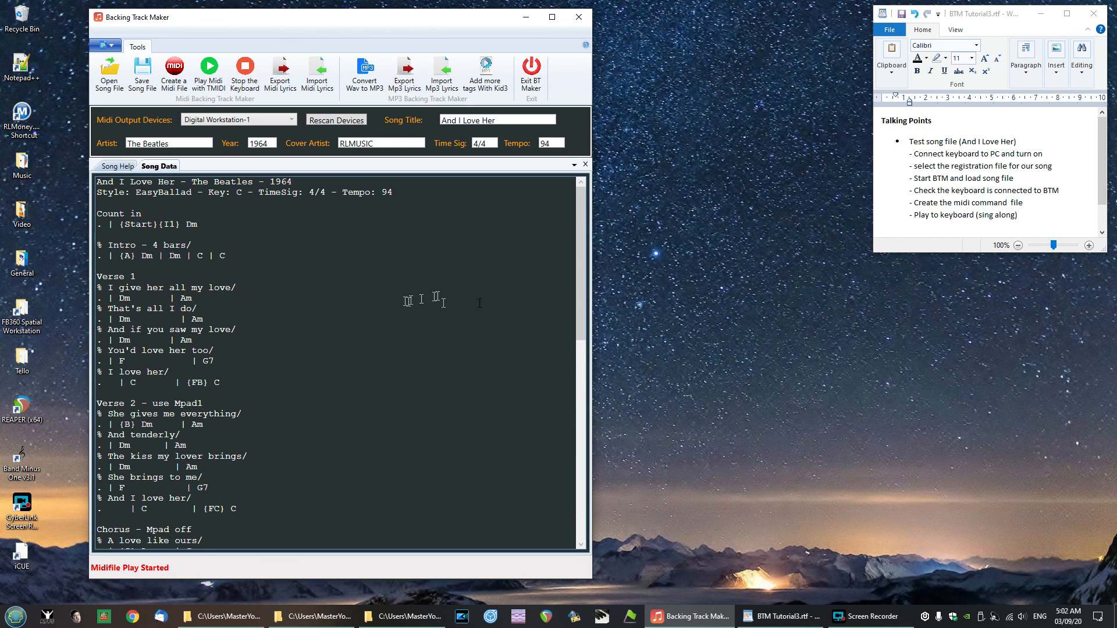